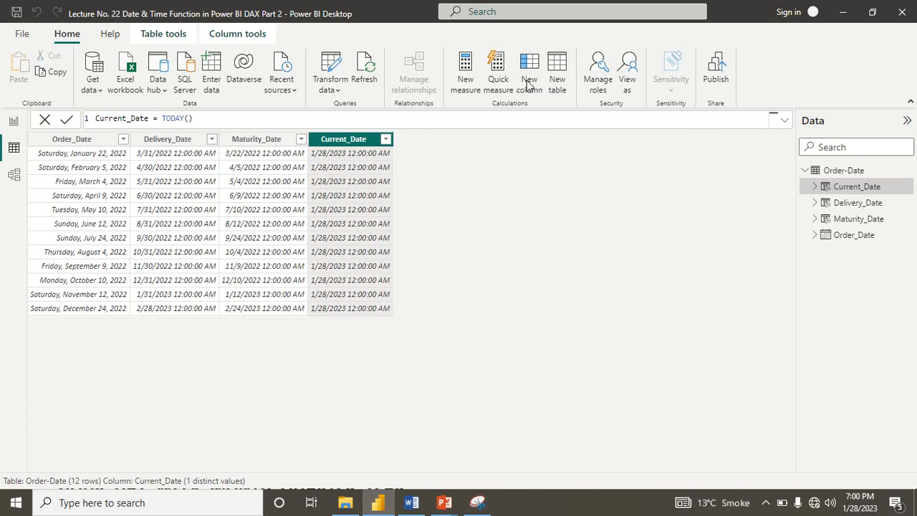
Add a calculated column to the Order-Date table and name it Aging.
click(527, 84)
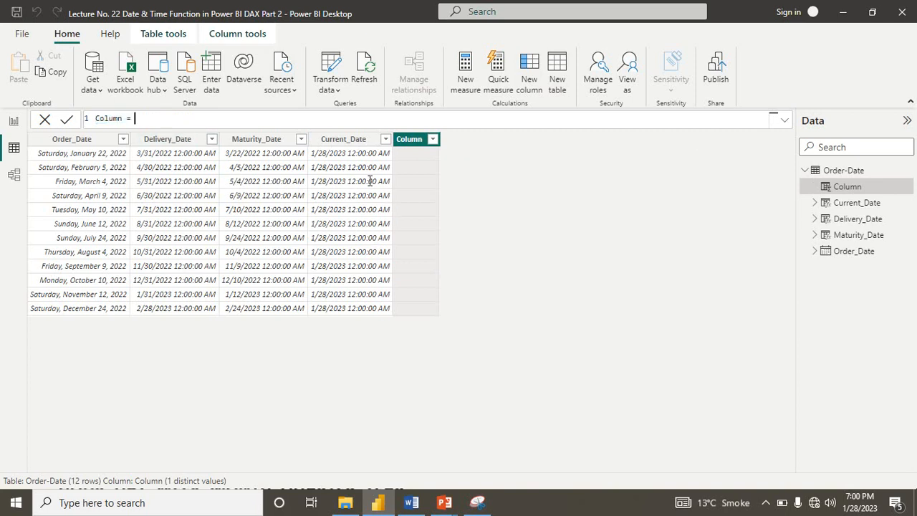
key(Left)
key(Left)
key(Left)
key(BackSpace)
key(BackSpace)
key(BackSpace)
key(BackSpace)
key(BackSpace)
key(BackSpace)
text(Aging)
key(BackSpace)
key(Right)
key(Right)
key(Right)
Begin the Aging formula with DATEDIFF, using 'Order-Date'[Order_Date] as the first date.
text(DATEDIFF()
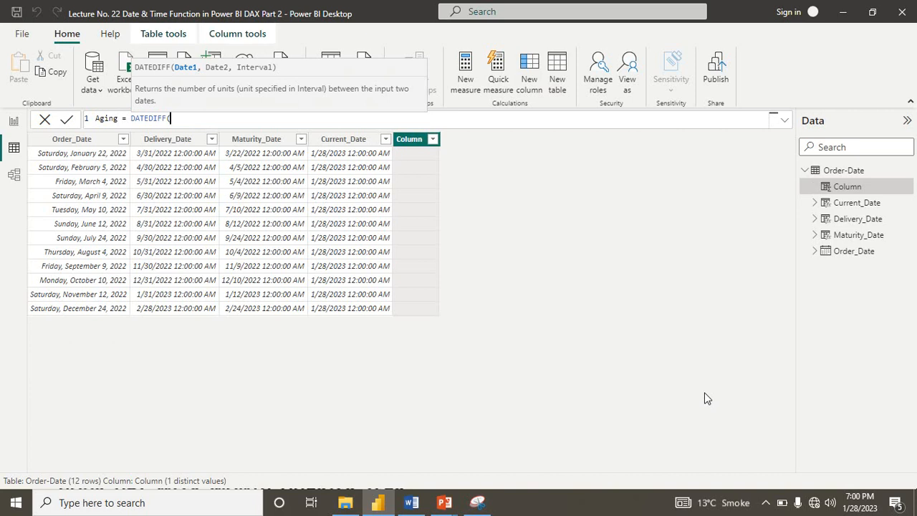
text(')
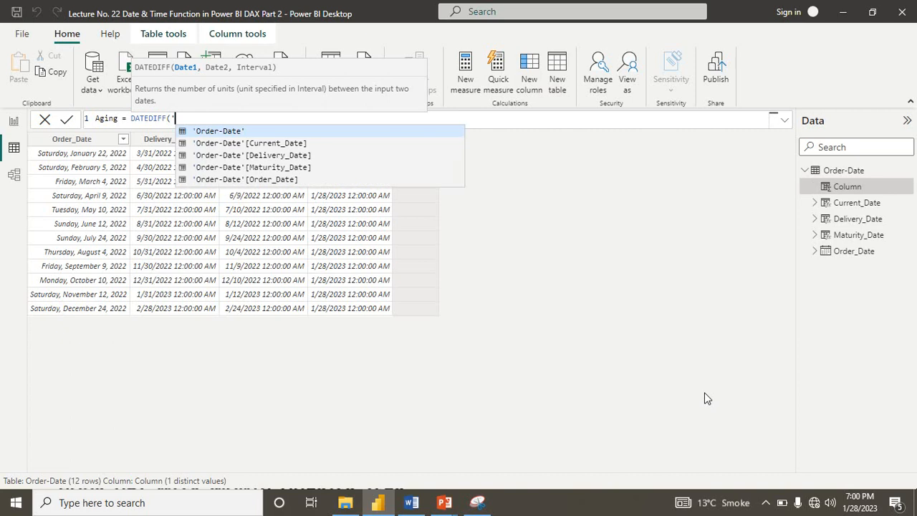
key(Down)
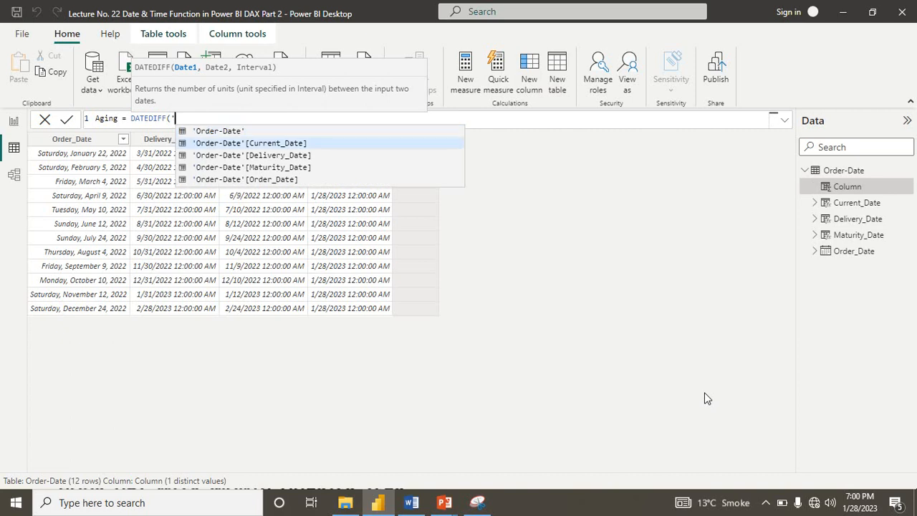
key(Down)
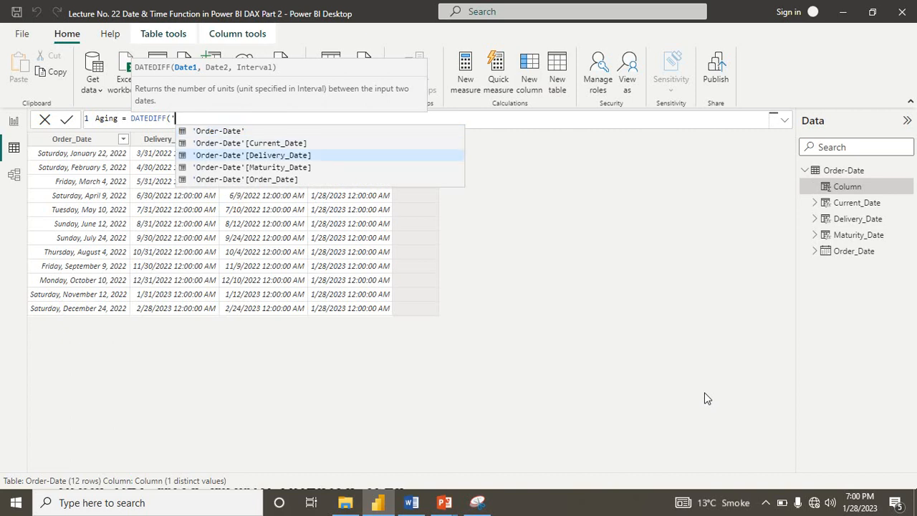
key(Up)
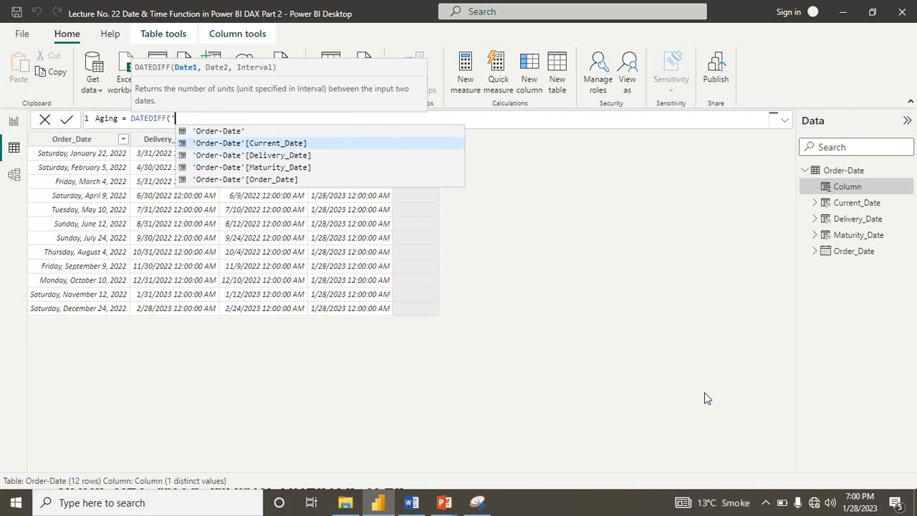
key(Down)
key(Down)
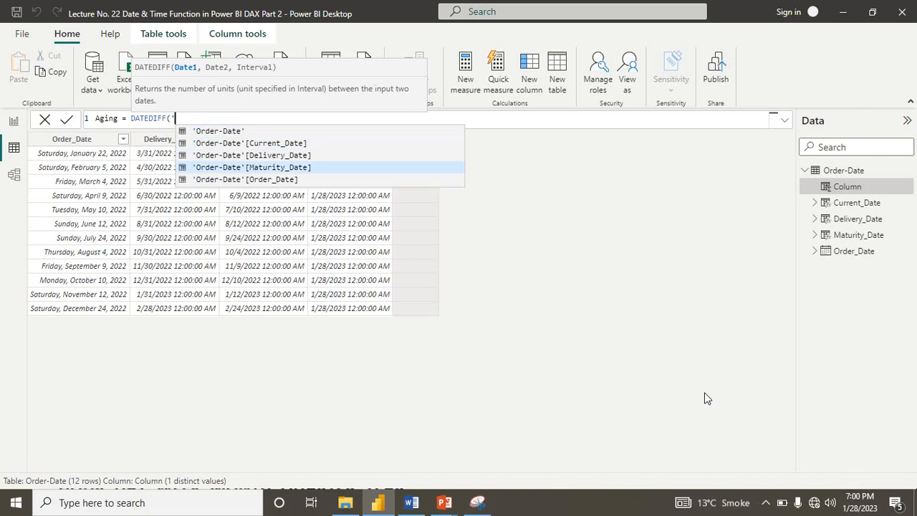
key(Down)
key(Tab)
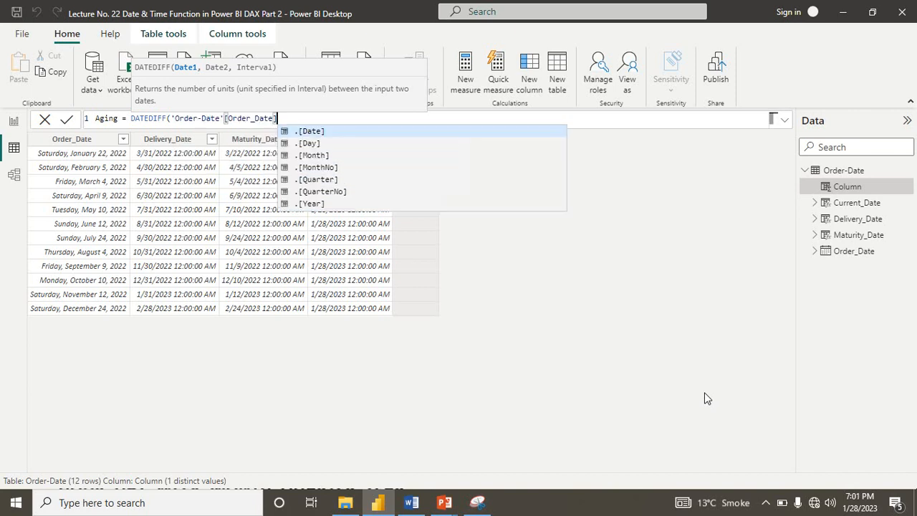
text(,)
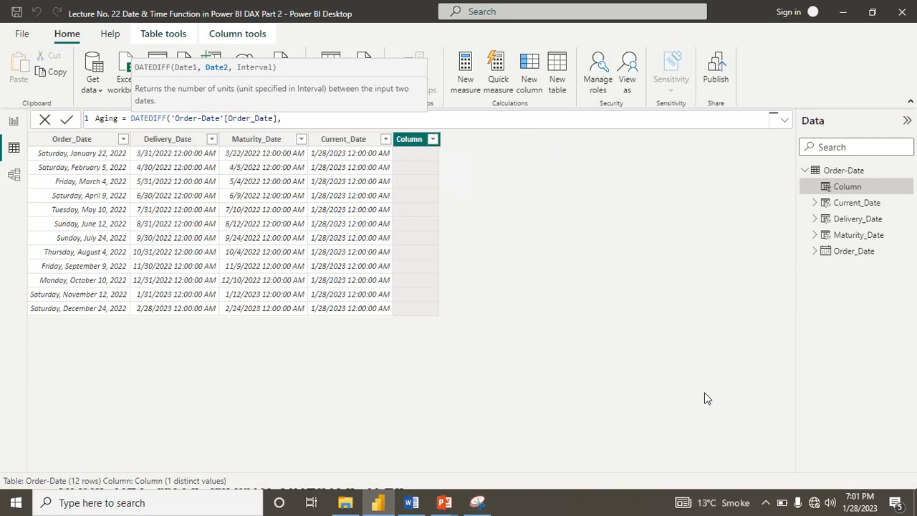
Complete the Aging formula with 'Order-Date'[Current_Date] as the second date and MONTH as the interval, and apply it.
text(')
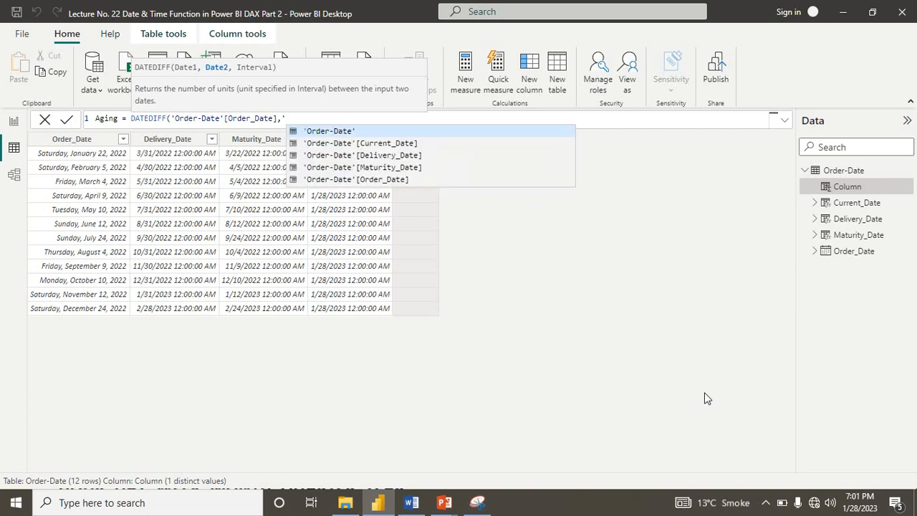
key(Down)
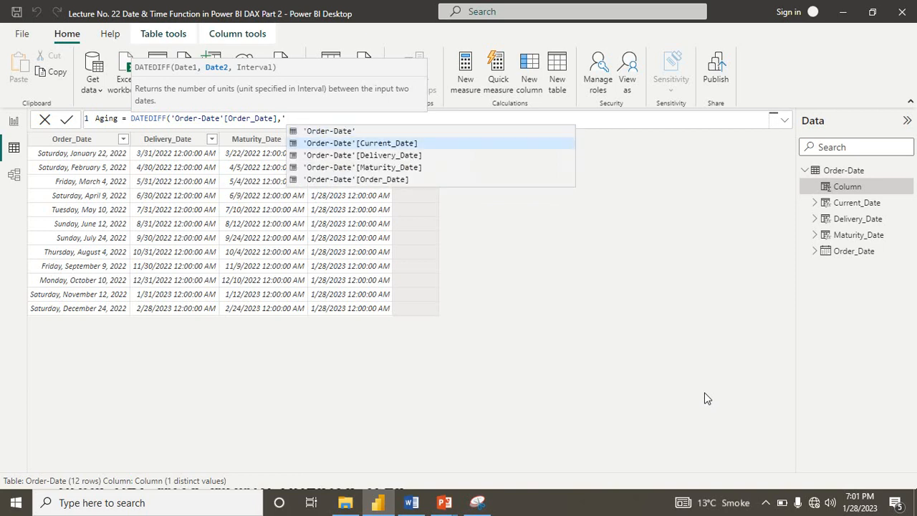
key(Tab)
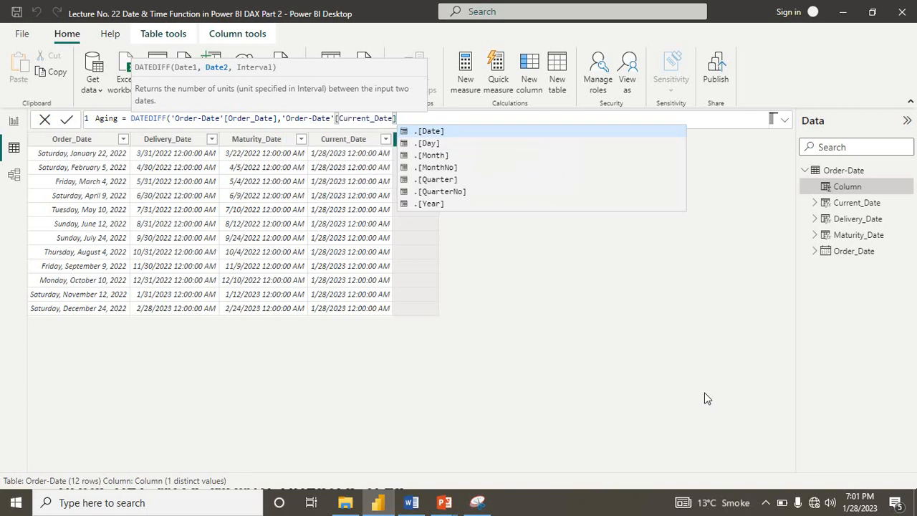
text(,)
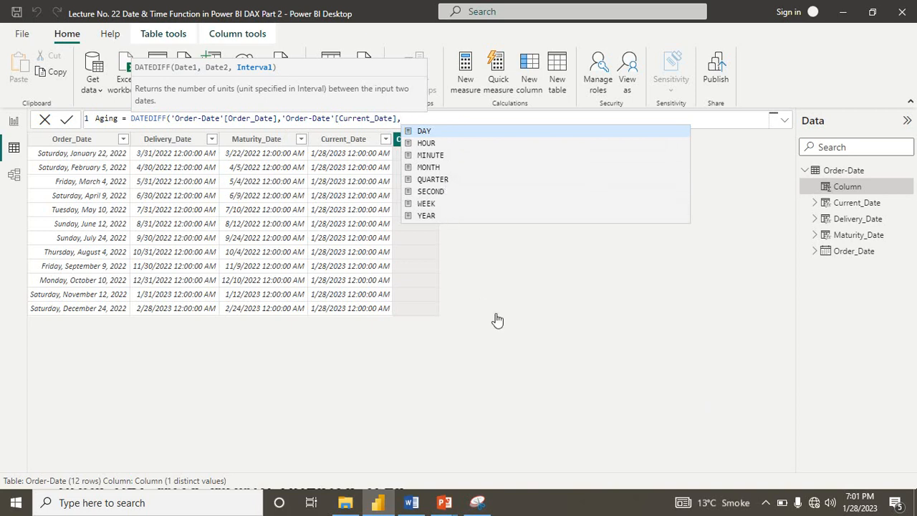
text(mon)
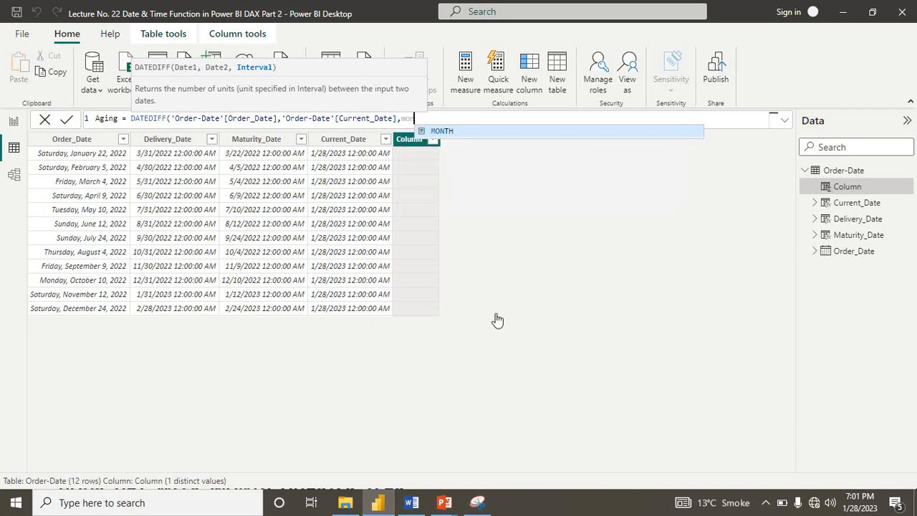
key(Tab)
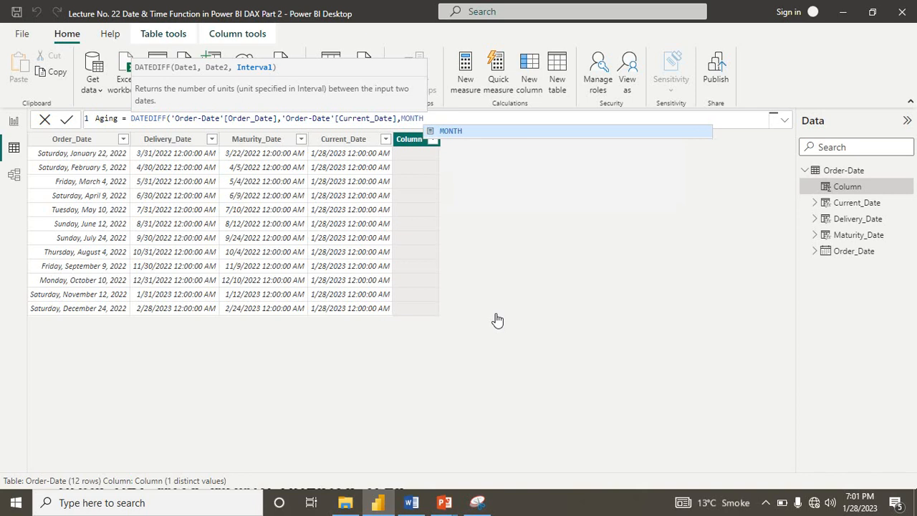
text())
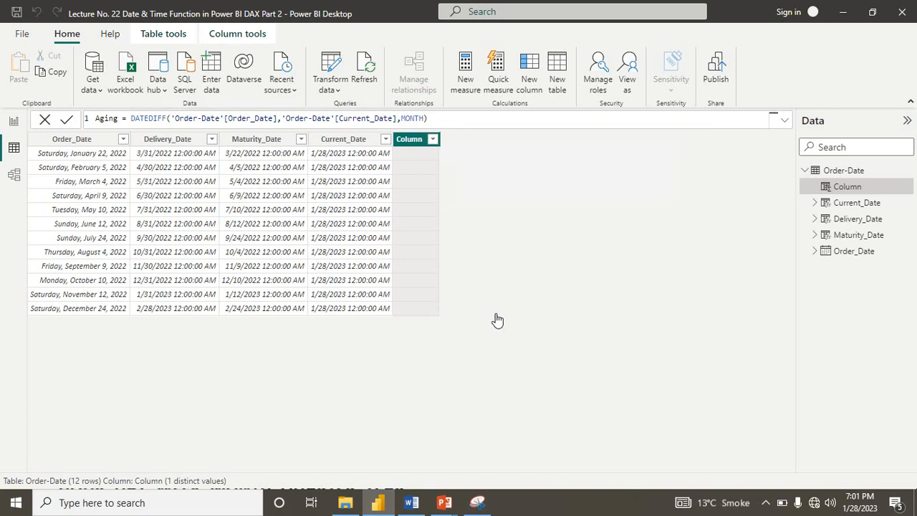
key(Return)
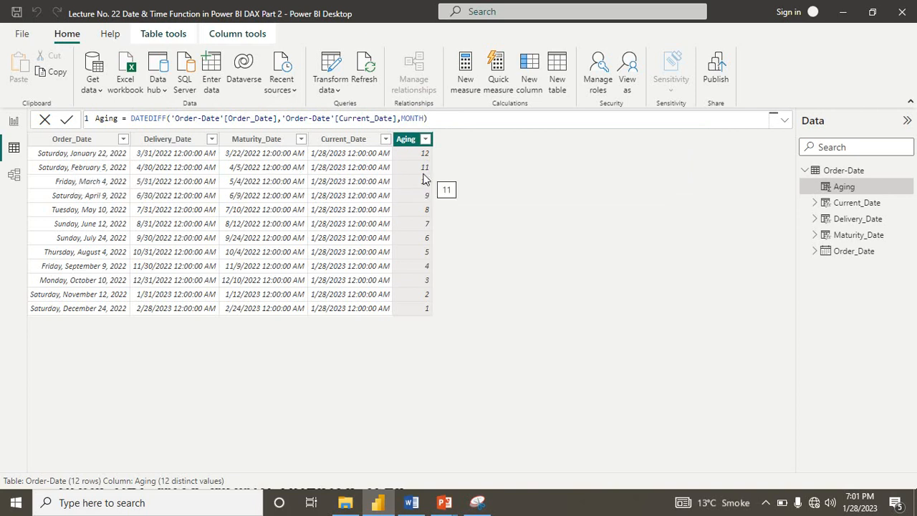
Change the DATEDIFF interval in the Aging formula to year and apply it.
click(452, 116)
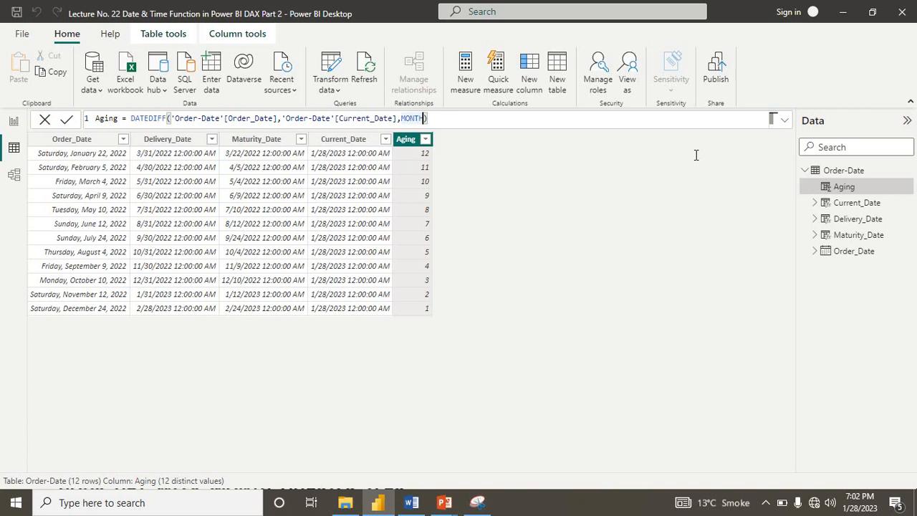
key(Left)
key(BackSpace)
key(BackSpace)
key(BackSpace)
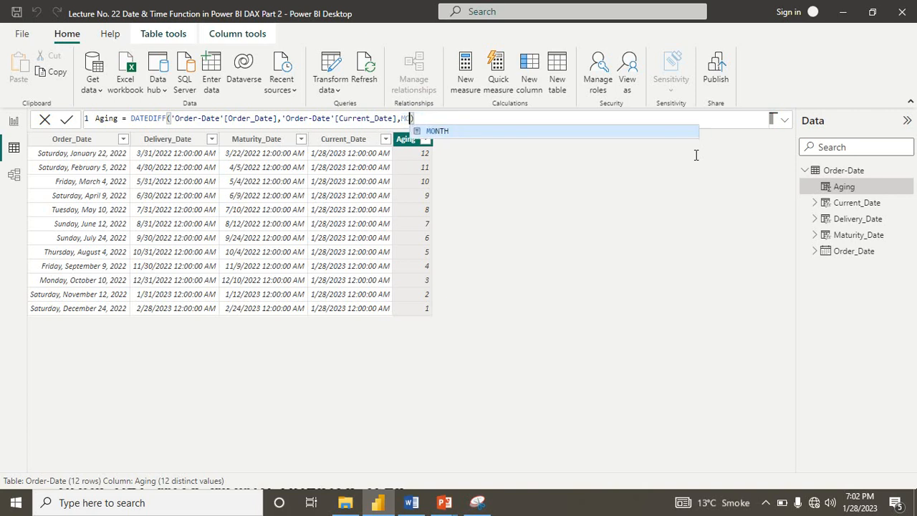
key(BackSpace)
key(BackSpace)
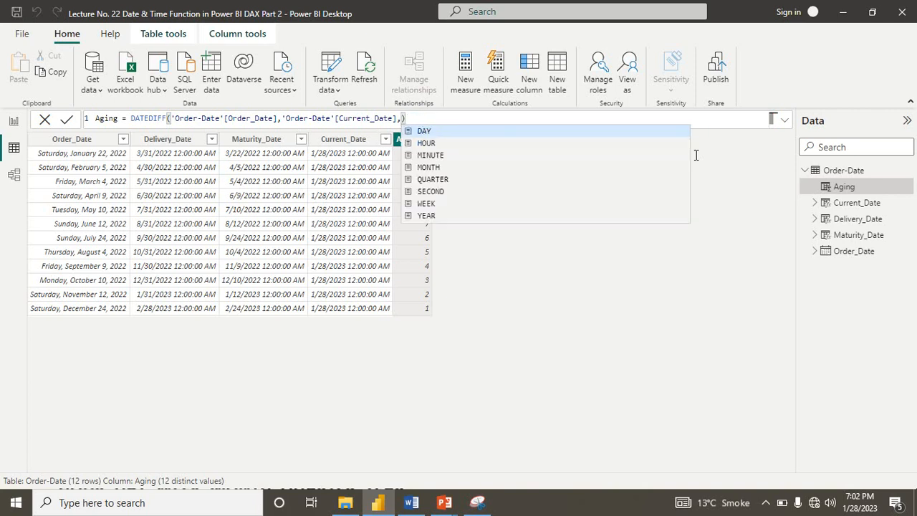
text(year)
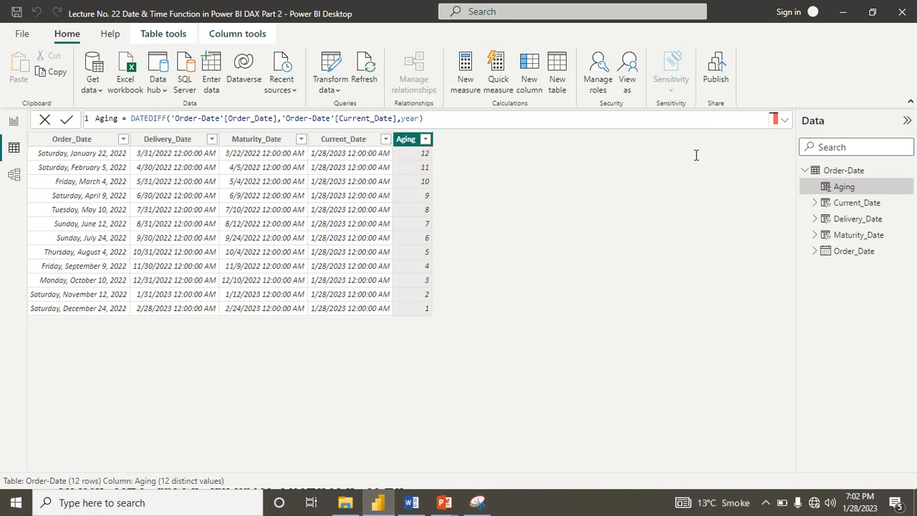
key(Return)
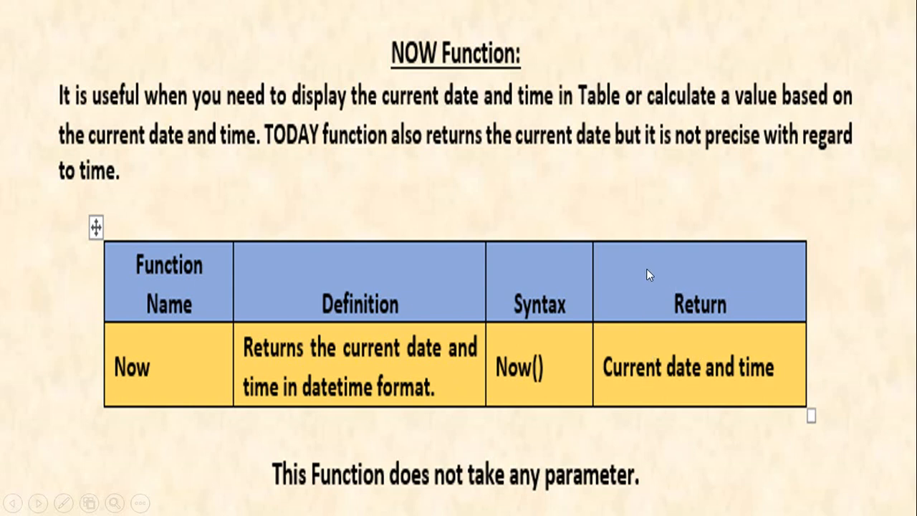
Switch from the slideshow to Power BI Desktop and add a calculated column named Current_Time to the Order-Date table.
key(alt+Tab)
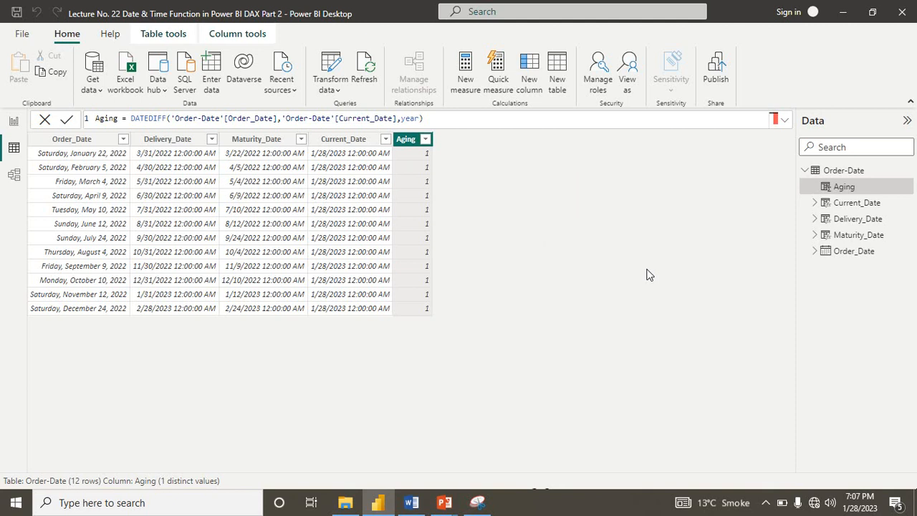
click(529, 79)
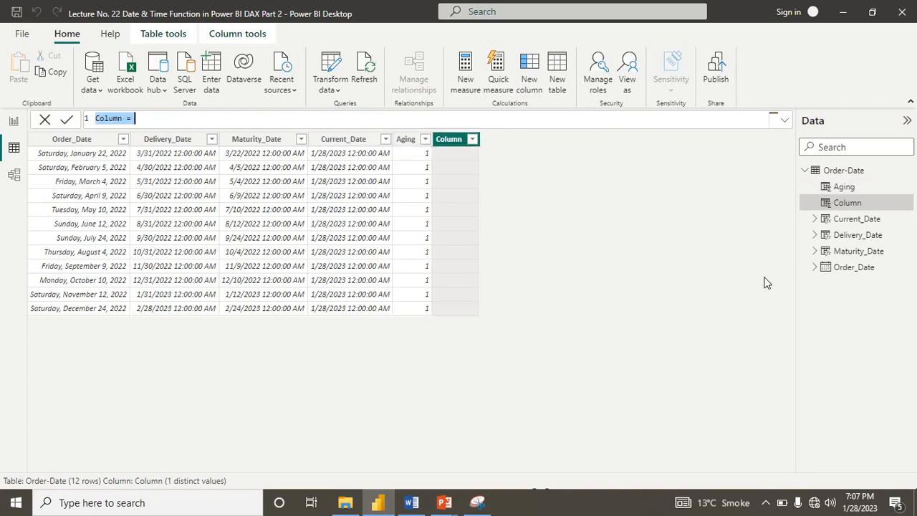
key(Left)
key(Right)
key(Right)
key(Right)
key(Right)
key(Right)
key(Right)
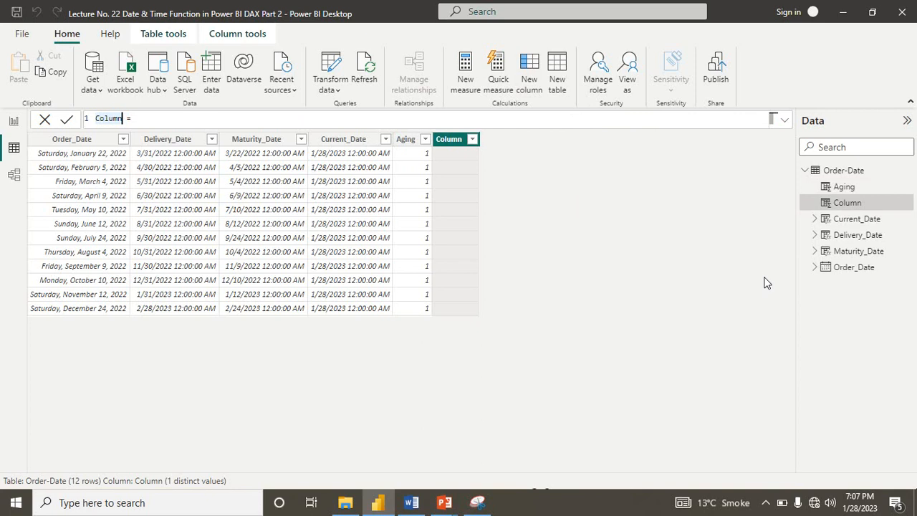
key(BackSpace)
key(BackSpace)
key(BackSpace)
key(BackSpace)
key(BackSpace)
text(urrent_Time)
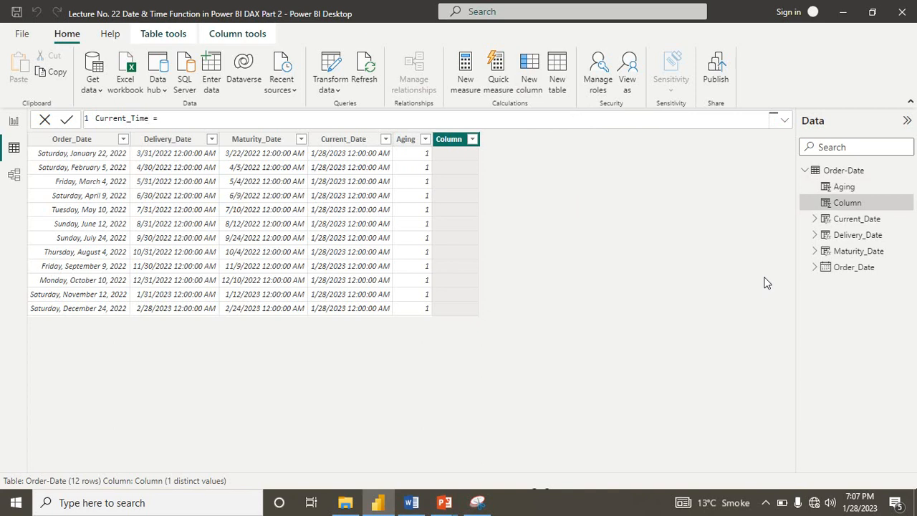
Define the Current_Time column with the NOW() function and apply the formula.
text( = now)
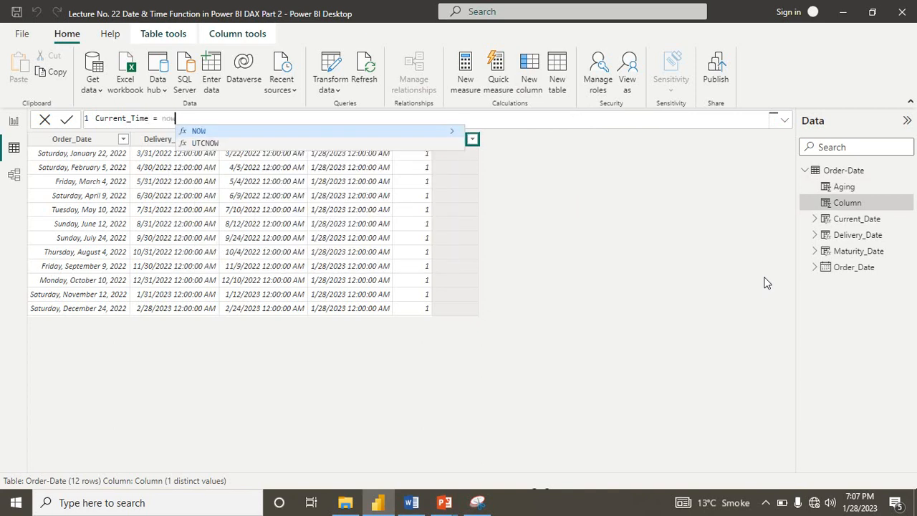
key(Tab)
text())
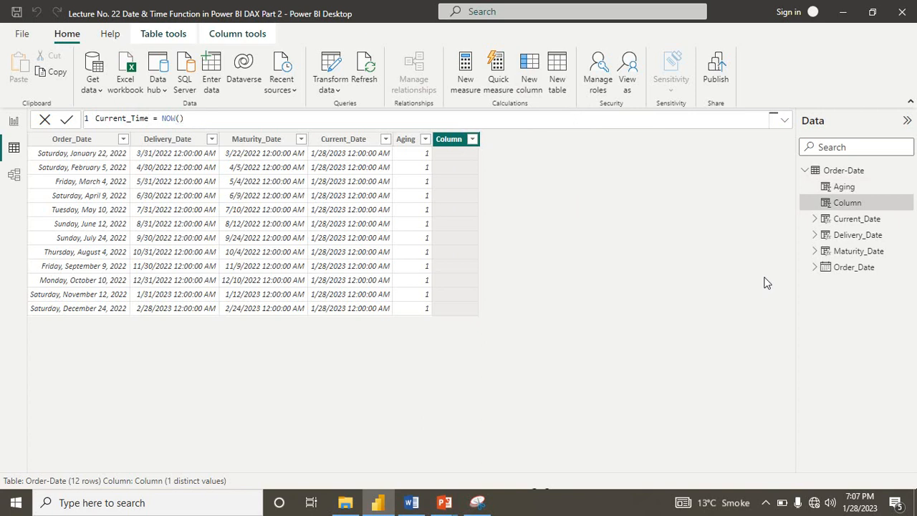
key(Return)
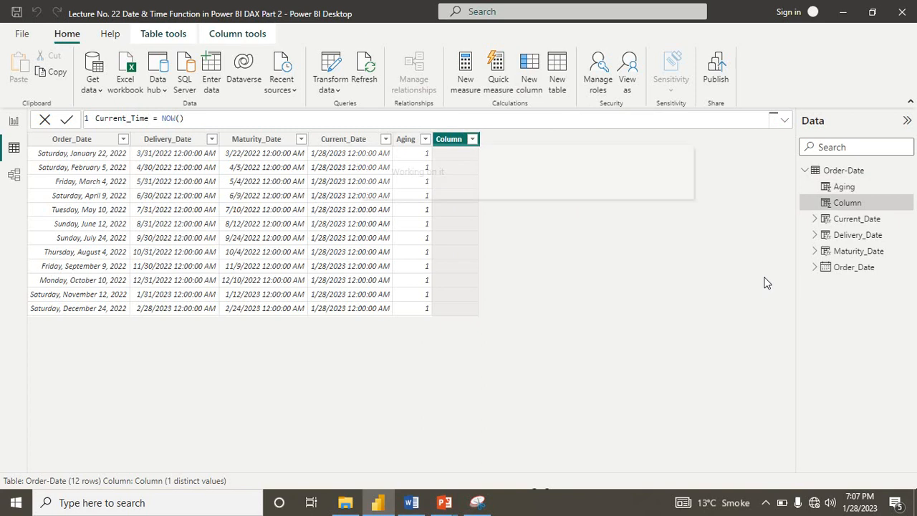